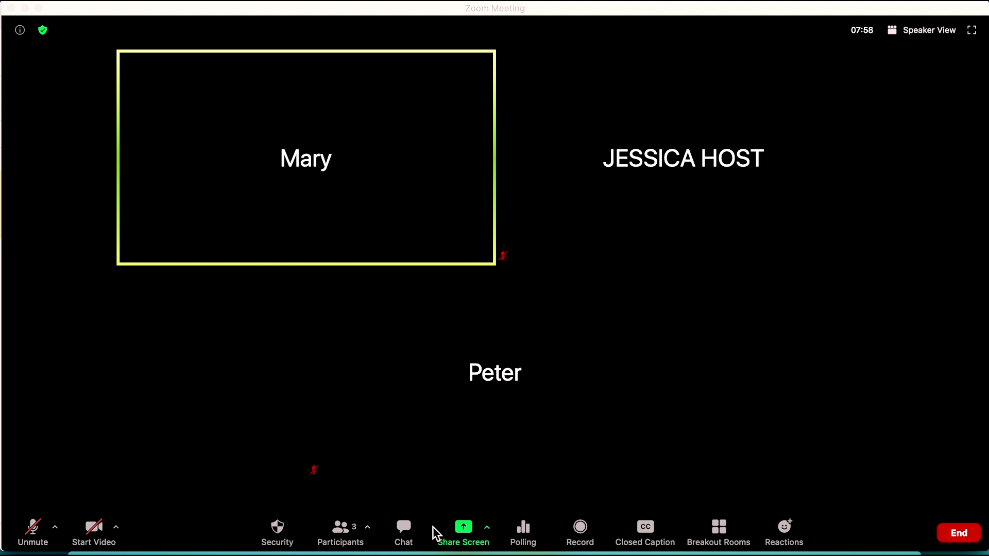
Share the Google Slides lesson window showing differentiated breakout Rooms 1–3, then stop sharing.
{"action": "left_click", "coordinate": [463, 530]}
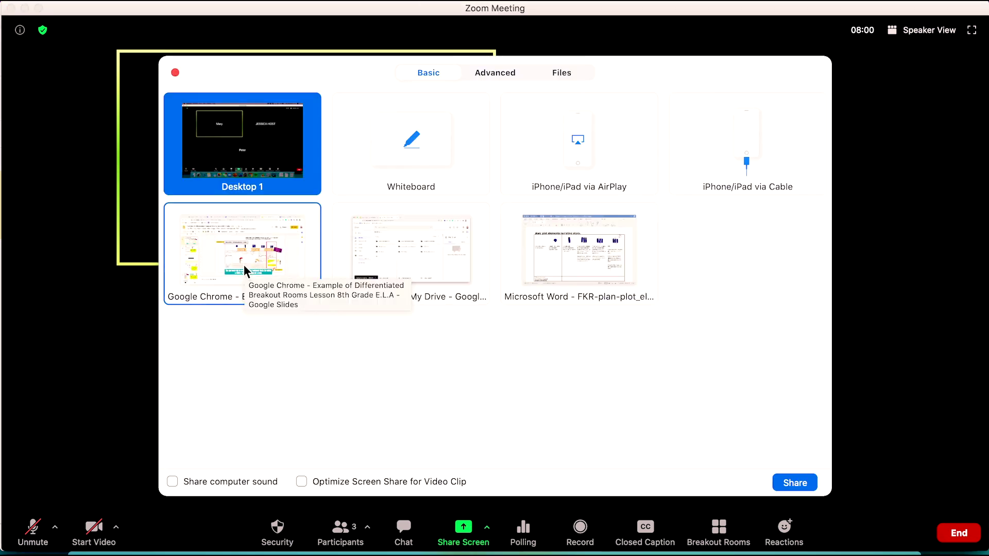
{"action": "left_click", "coordinate": [243, 265]}
{"action": "left_click", "coordinate": [794, 482]}
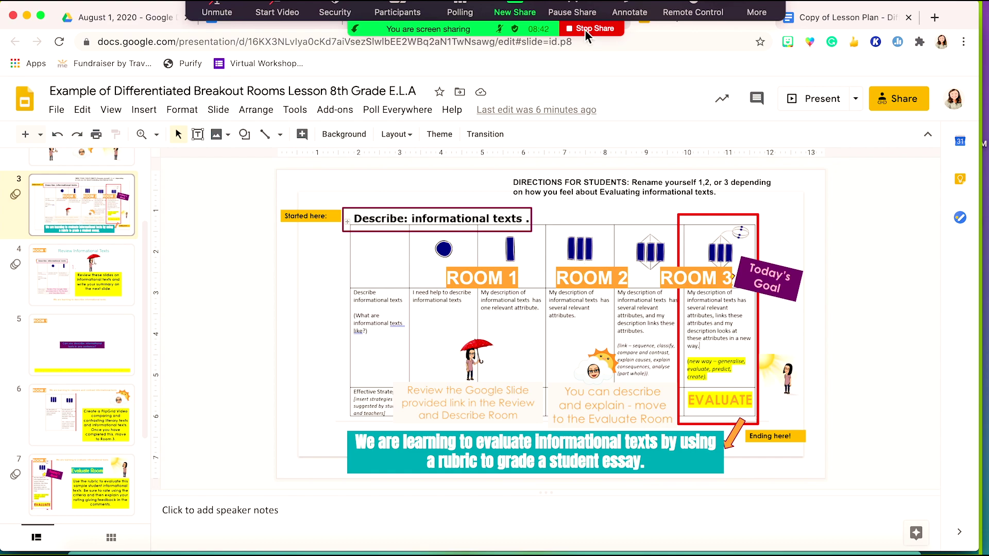
{"action": "left_click", "coordinate": [585, 29]}
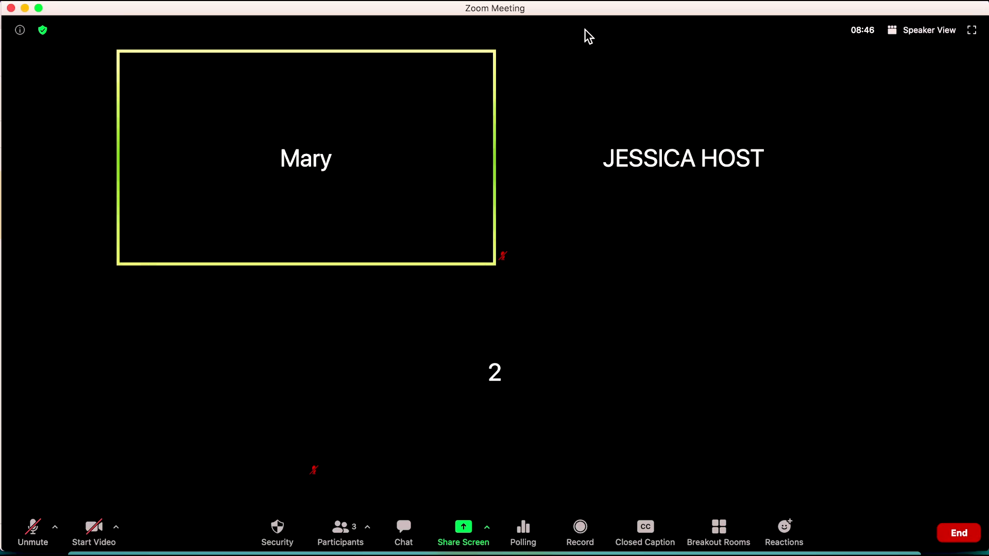
Rename yourself to '1' from your own video tile's menu.
{"action": "mouse_move", "coordinate": [789, 58]}
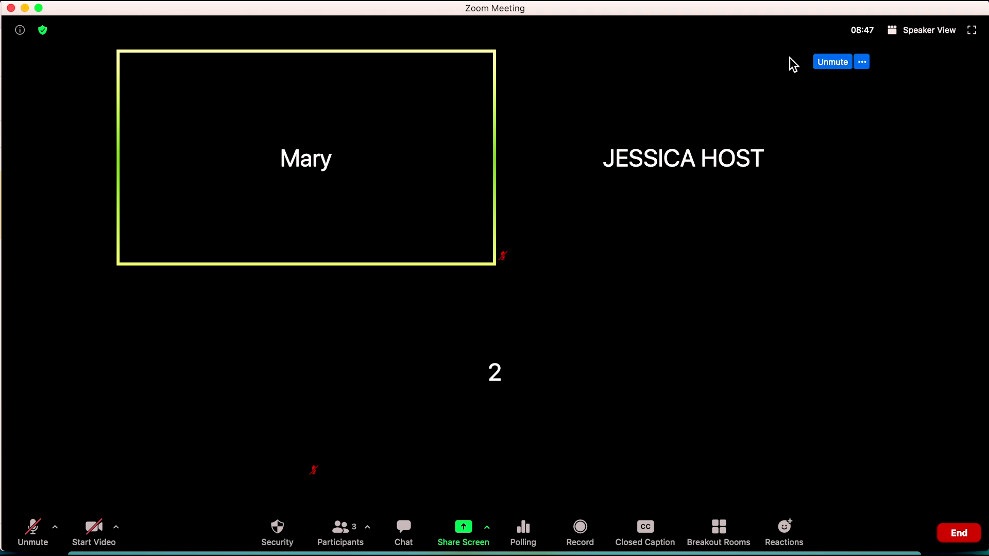
{"action": "left_click", "coordinate": [862, 63]}
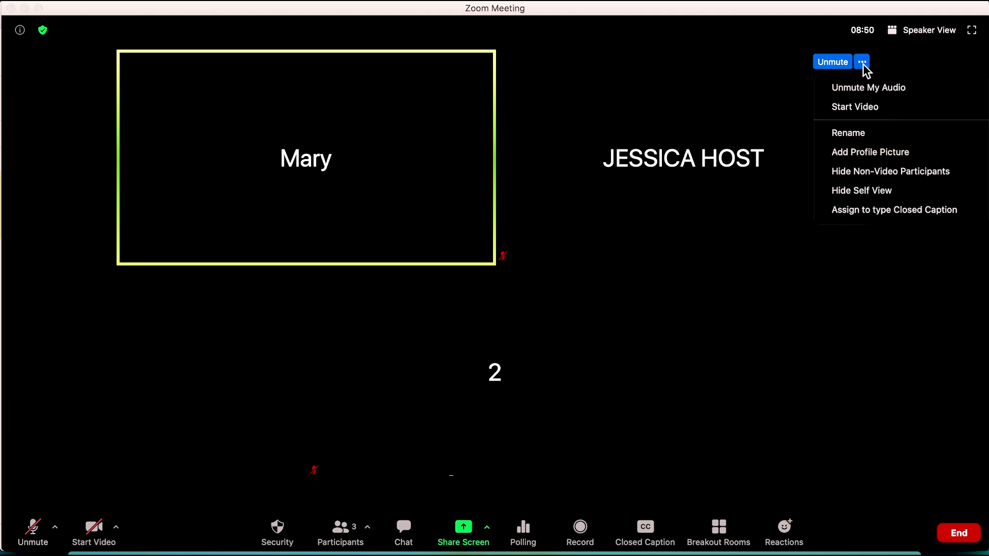
{"action": "left_click", "coordinate": [857, 133]}
{"action": "triple_click", "coordinate": [451, 303]}
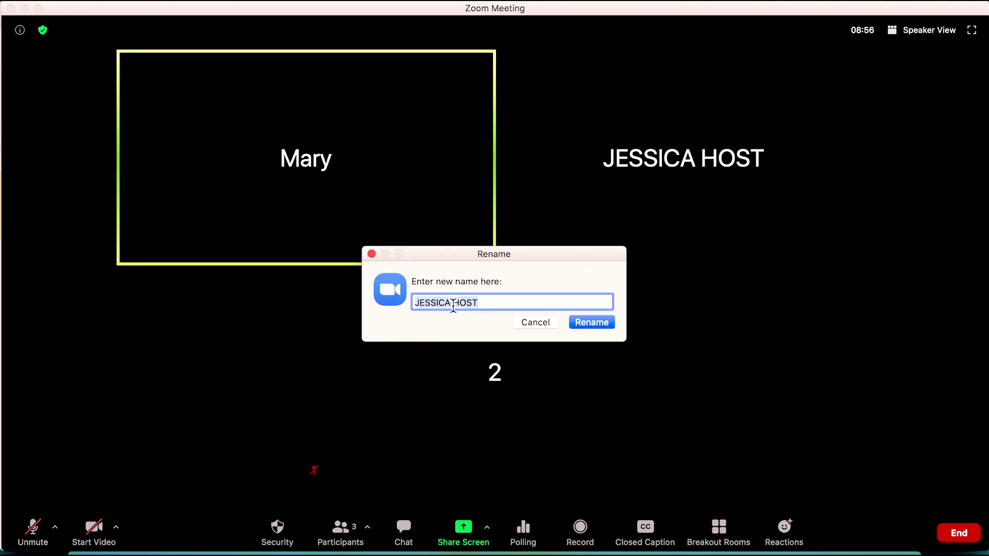
{"action": "type", "text": "1"}
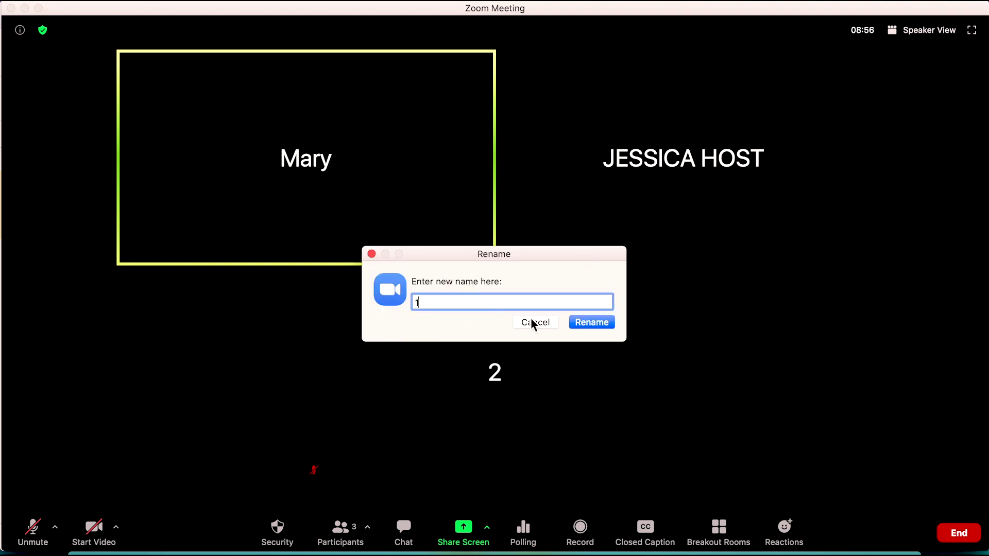
{"action": "left_click", "coordinate": [590, 327]}
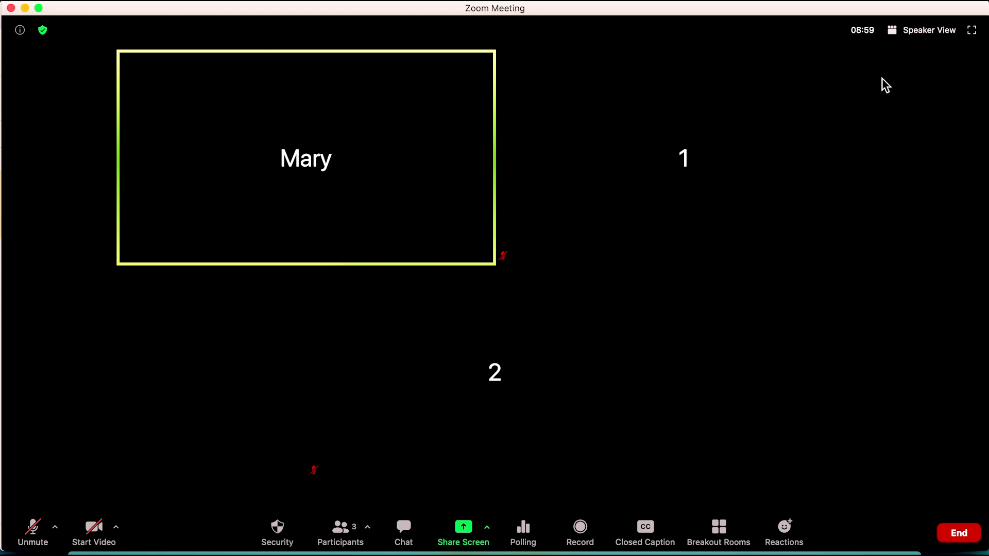
Restore your original host display name from the Participants list.
{"action": "left_click", "coordinate": [863, 63]}
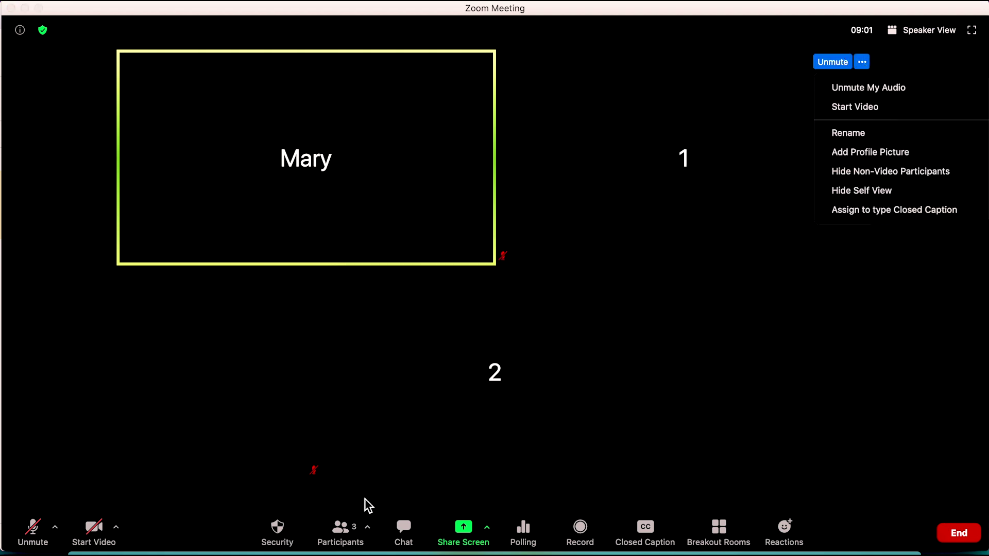
{"action": "left_click", "coordinate": [342, 533]}
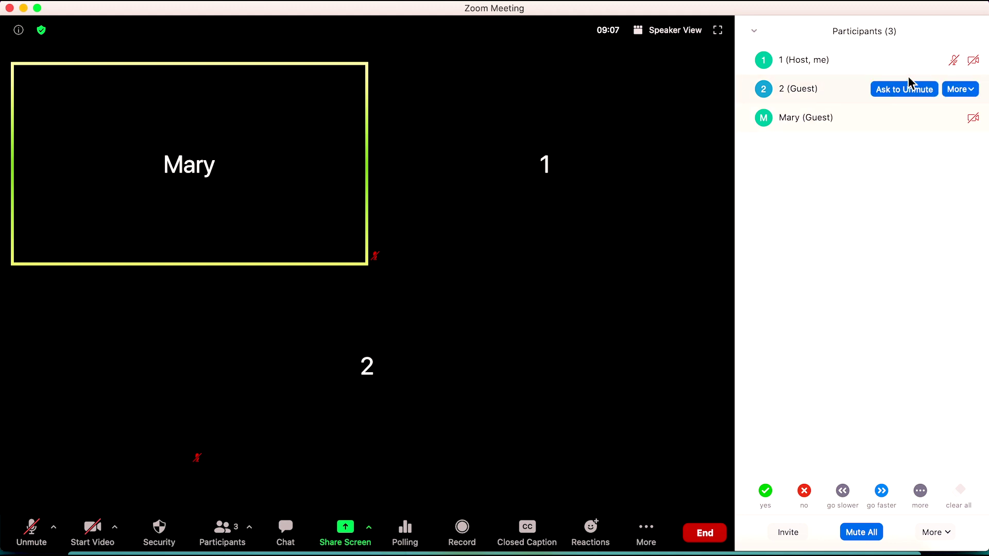
{"action": "mouse_move", "coordinate": [910, 59]}
{"action": "left_click", "coordinate": [958, 62]}
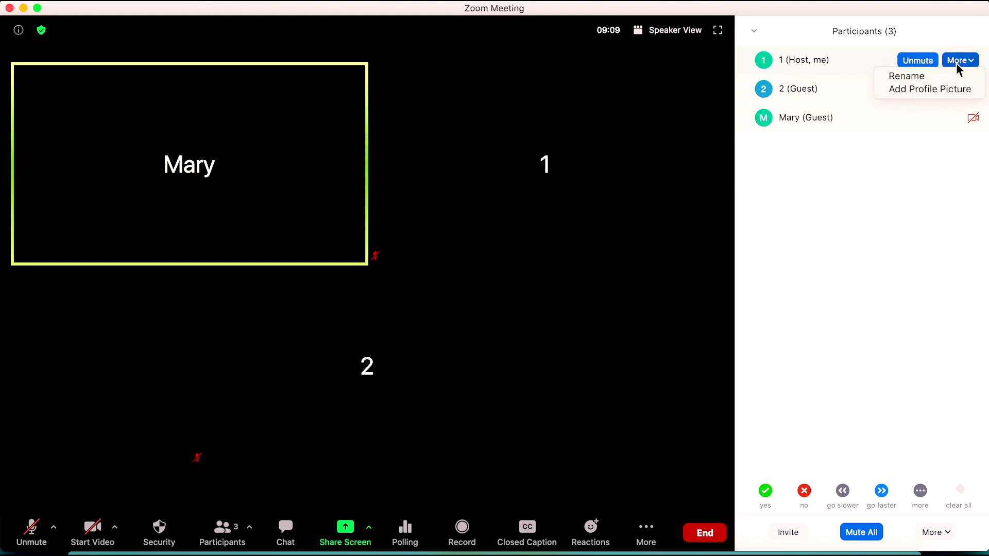
{"action": "left_click", "coordinate": [929, 77]}
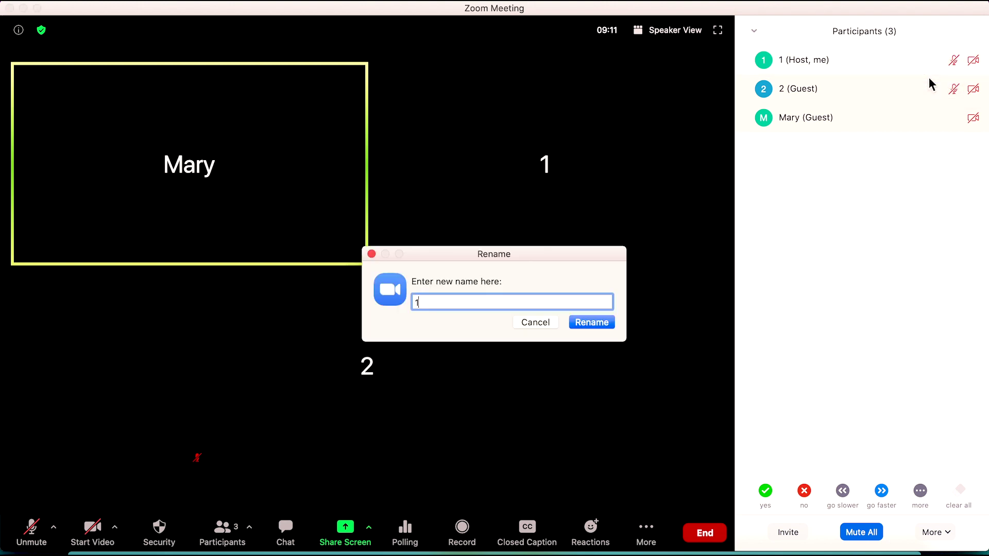
{"action": "type", "text": "JESSICA HOST"}
{"action": "left_click", "coordinate": [601, 325]}
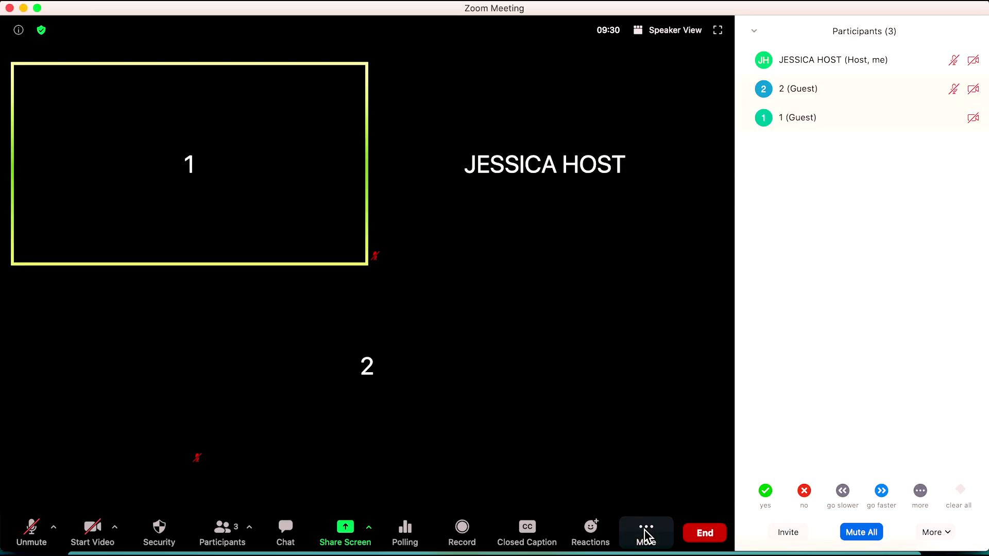
Create 2 breakout rooms with participants assigned manually.
{"action": "left_click", "coordinate": [645, 534]}
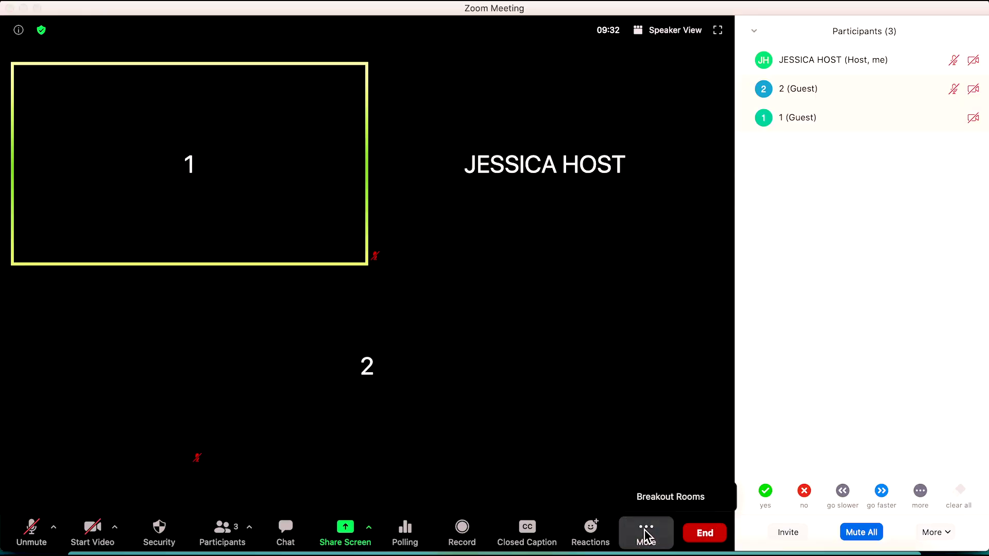
{"action": "left_click", "coordinate": [651, 501]}
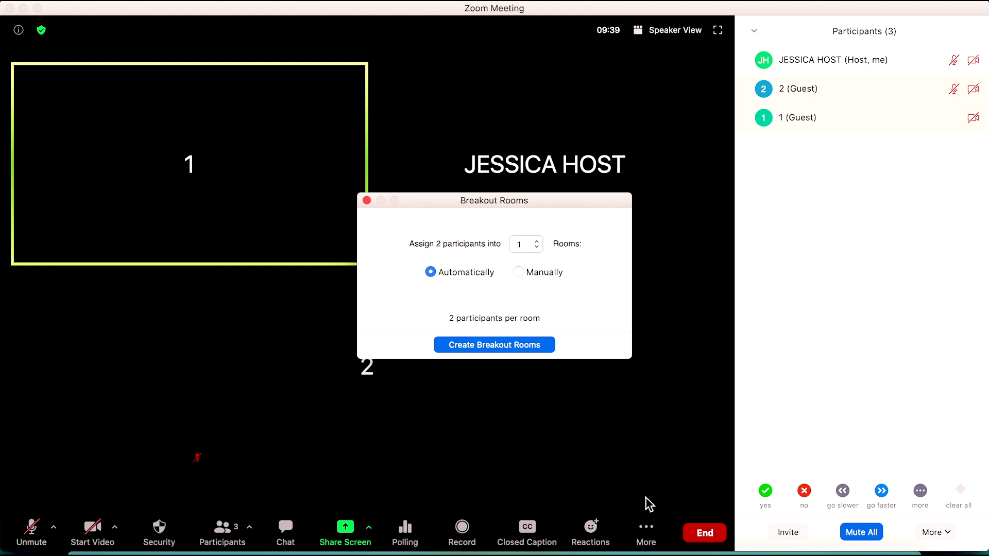
{"action": "left_click", "coordinate": [518, 272]}
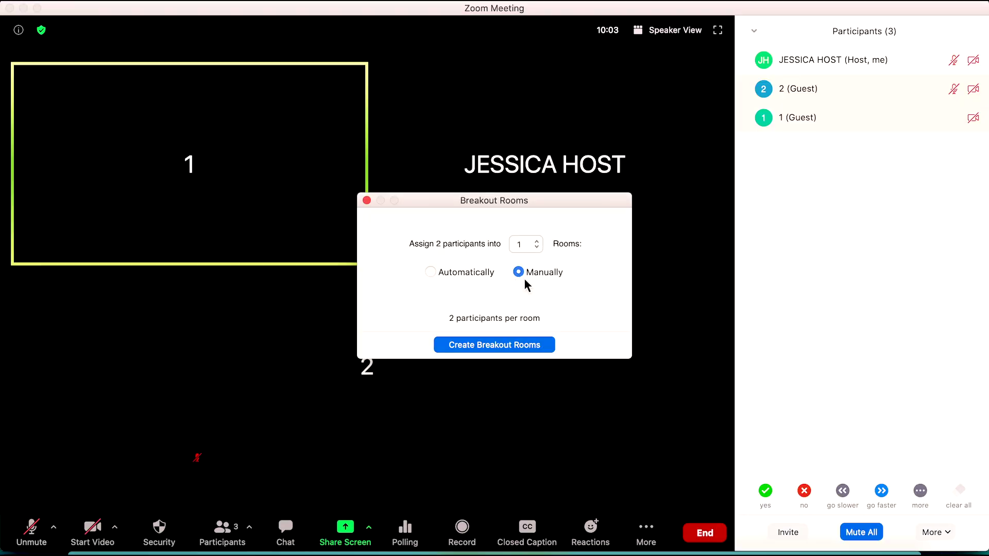
{"action": "left_click", "coordinate": [537, 243]}
{"action": "left_click", "coordinate": [517, 345]}
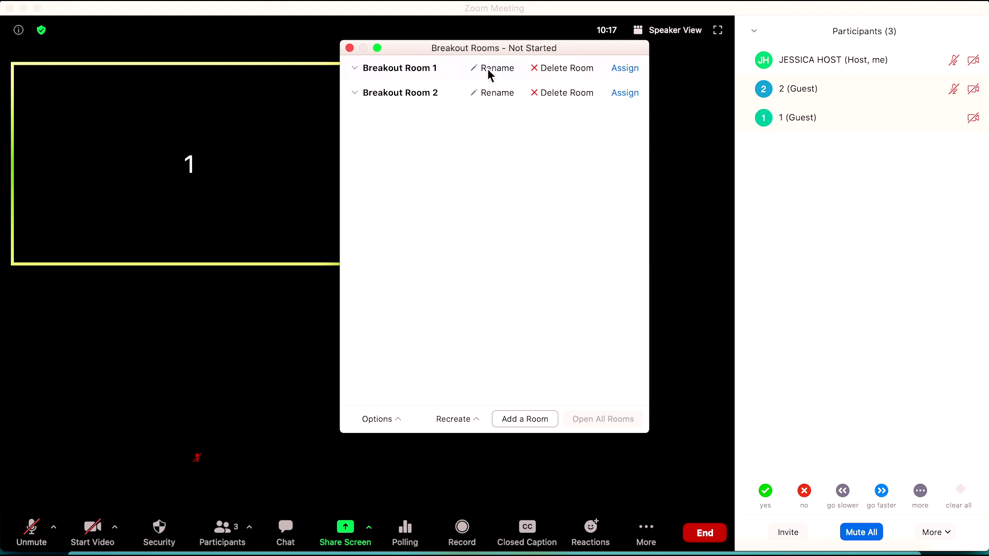
Assign participant 1 to Breakout Room 1 and participant 2 to Breakout Room 2.
{"action": "left_click", "coordinate": [625, 69]}
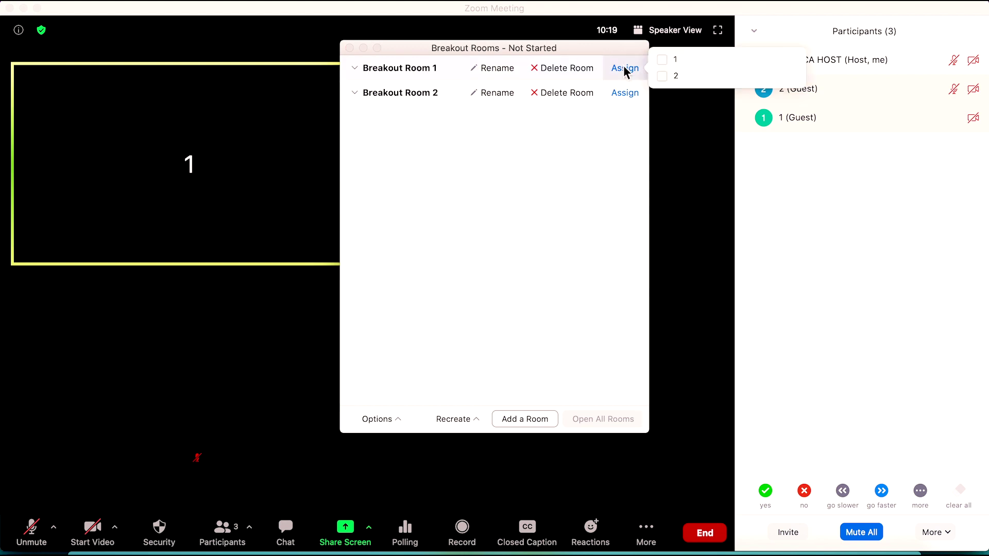
{"action": "left_click", "coordinate": [663, 60]}
{"action": "left_click", "coordinate": [626, 116]}
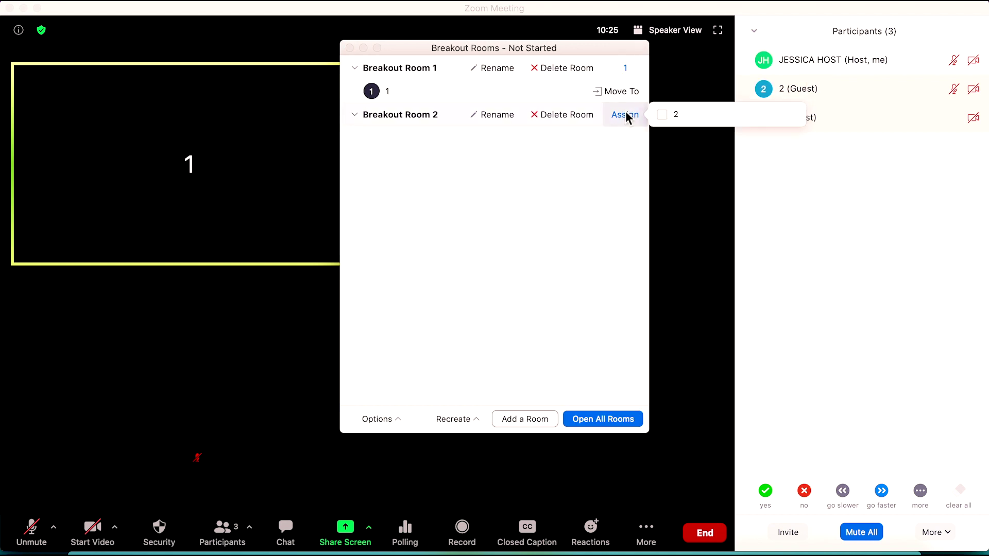
{"action": "left_click", "coordinate": [662, 117]}
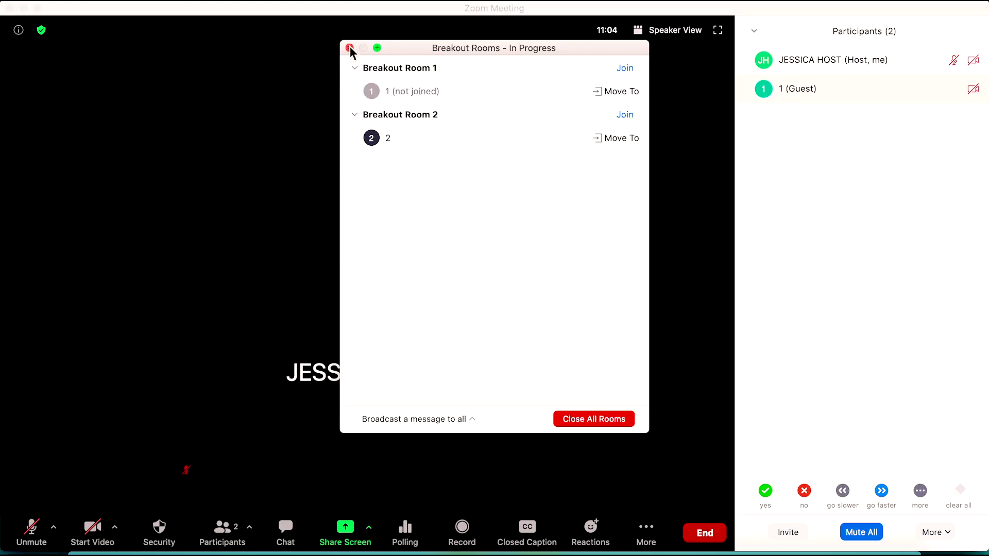
Move participant 2 from Breakout Room 2 into Breakout Room 1.
{"action": "left_click", "coordinate": [351, 46]}
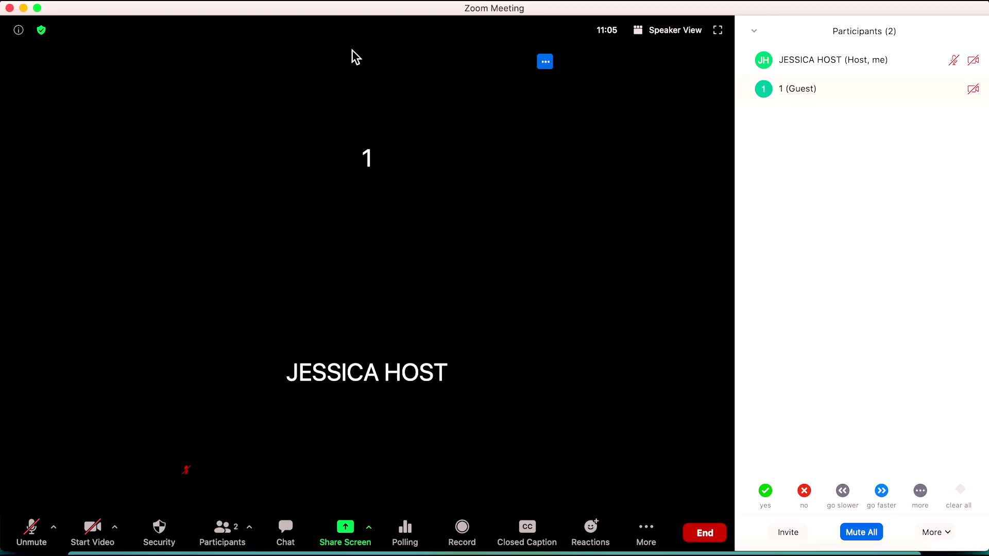
{"action": "left_click", "coordinate": [652, 532]}
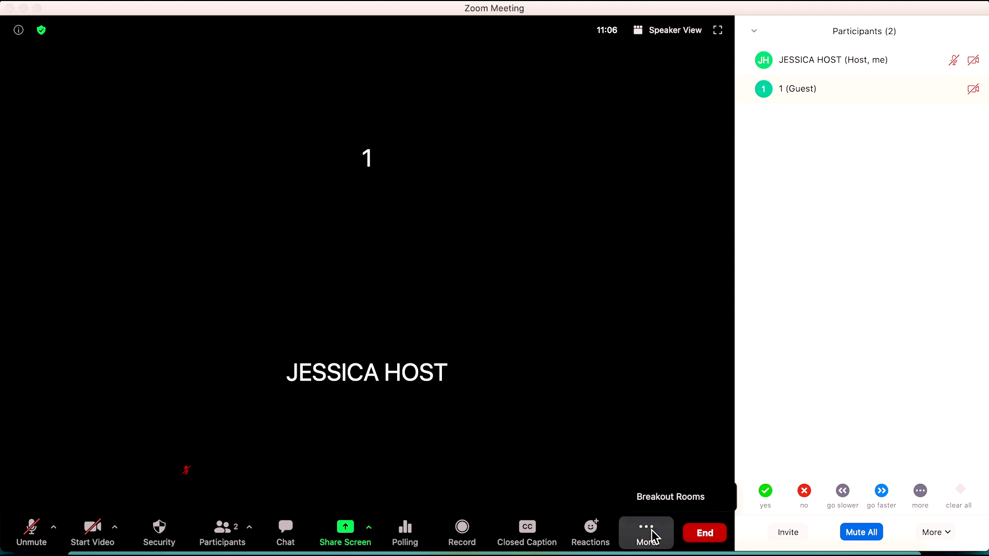
{"action": "left_click", "coordinate": [652, 498]}
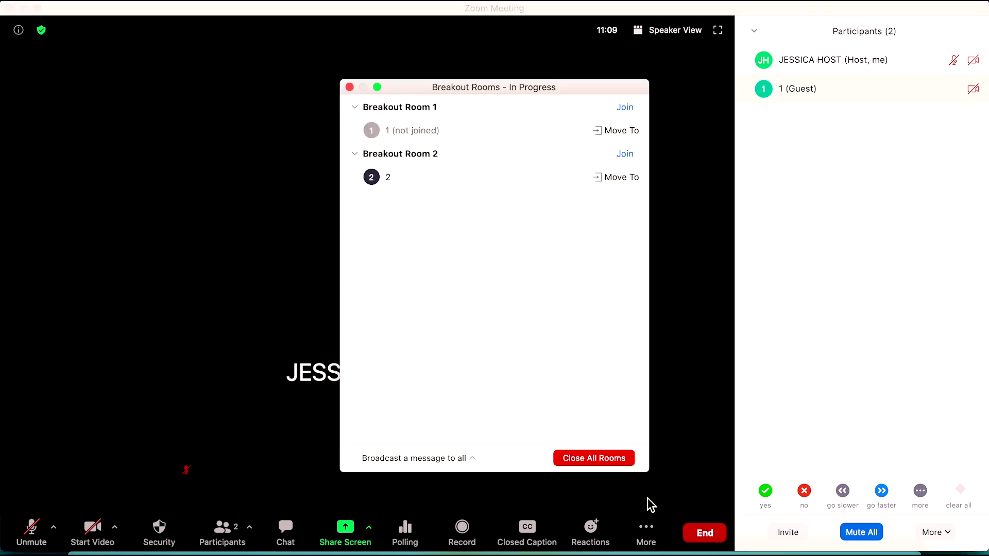
{"action": "left_click", "coordinate": [623, 178]}
{"action": "left_click", "coordinate": [704, 178]}
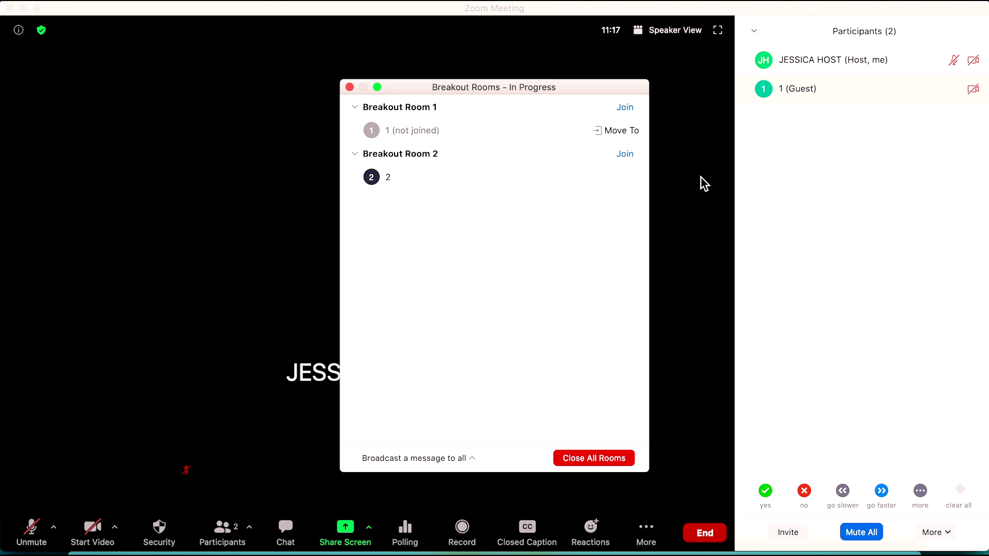
Reopen the breakout rooms status and begin moving participant 2 back toward Room 2.
{"action": "left_click", "coordinate": [350, 87]}
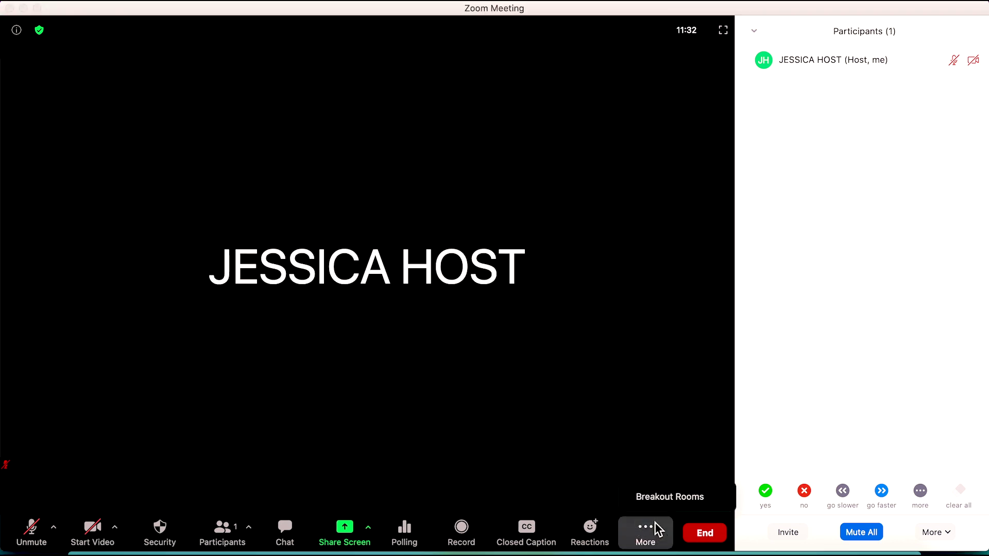
{"action": "left_click", "coordinate": [656, 500]}
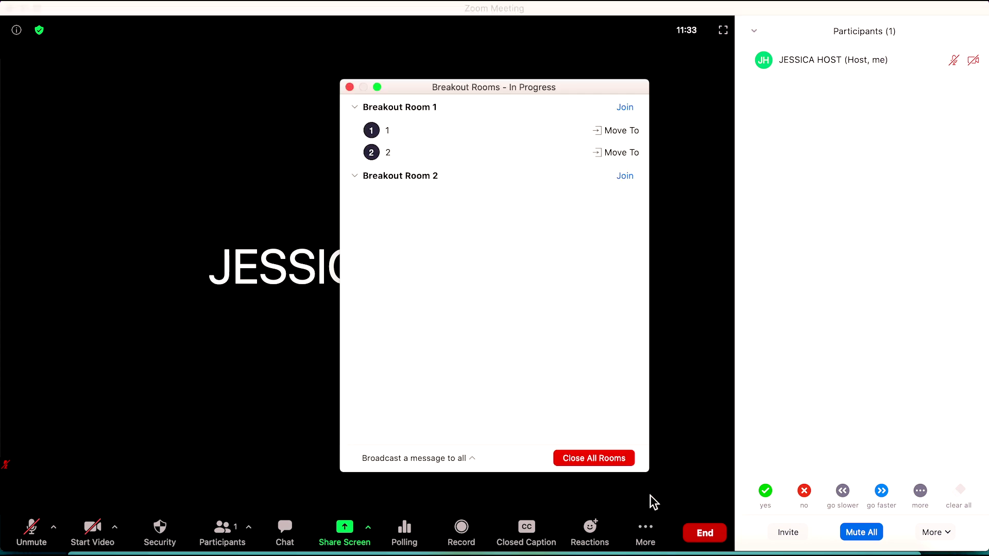
{"action": "left_click", "coordinate": [621, 153]}
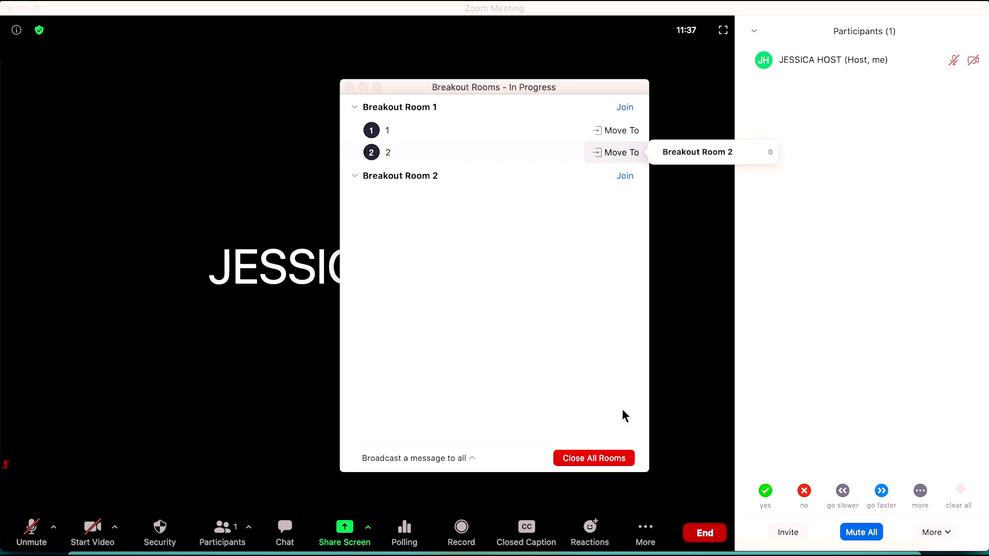